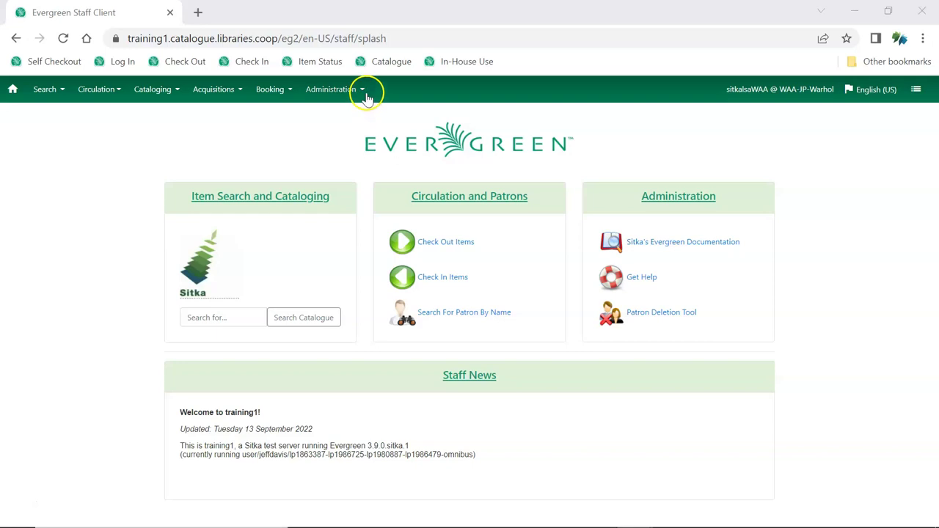
# Step: Go to Administration > Local Administration > Course Reserves List and start a new course with Create Course
pyautogui.click(367, 90)
pyautogui.click(367, 167)
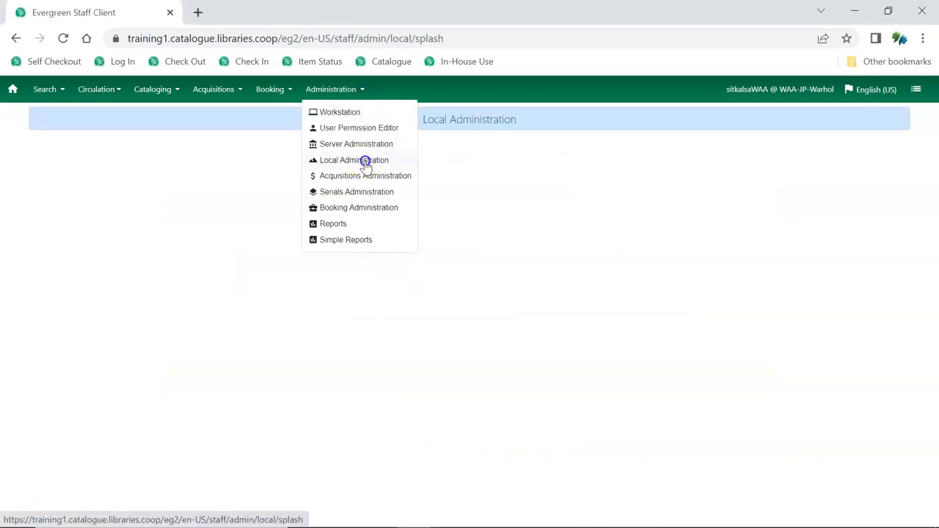
pyautogui.click(226, 393)
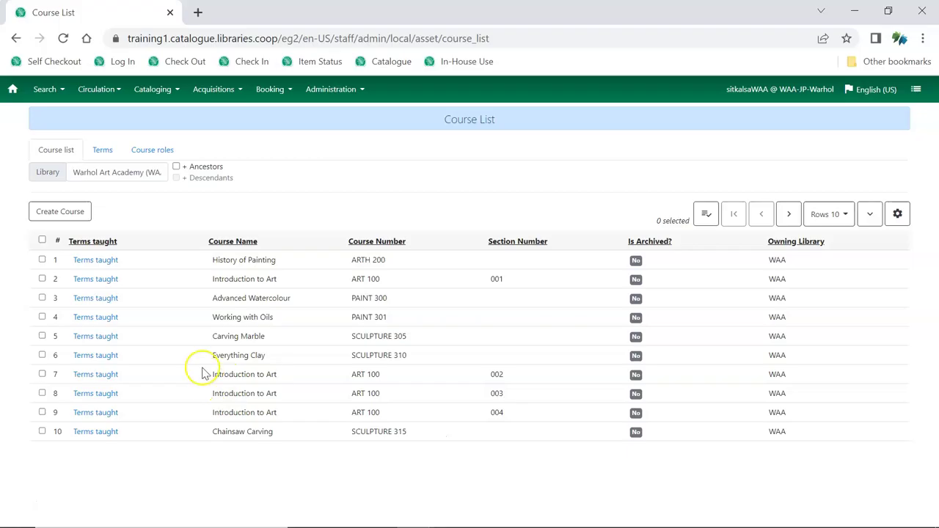
pyautogui.click(72, 223)
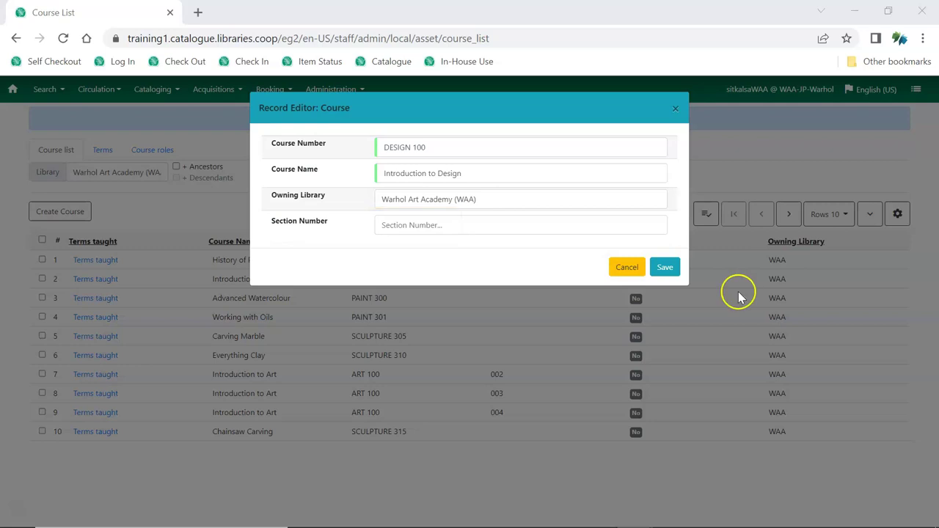
# Step: Save the new course DESIGN 100, Introduction to Design
pyautogui.click(666, 268)
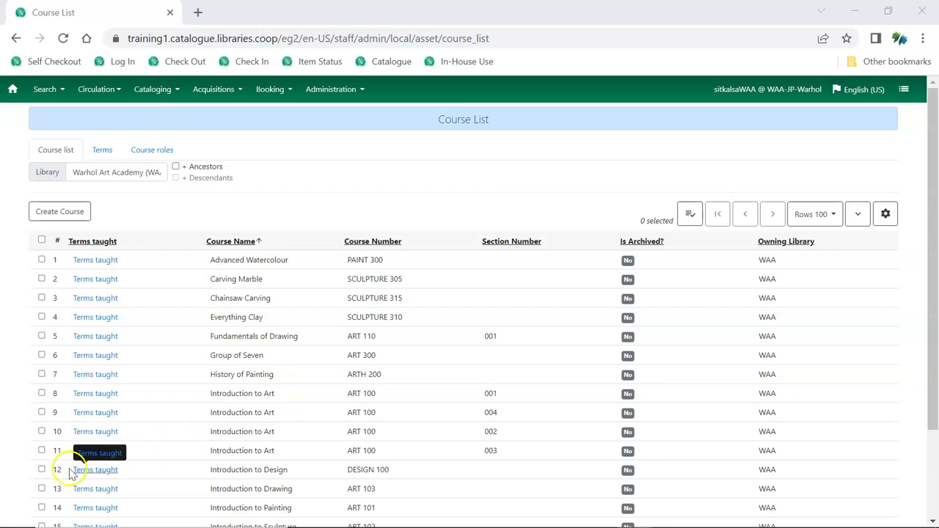
# Step: Edit the DESIGN 100 course and view its Course terms
pyautogui.click(41, 470)
pyautogui.click(690, 215)
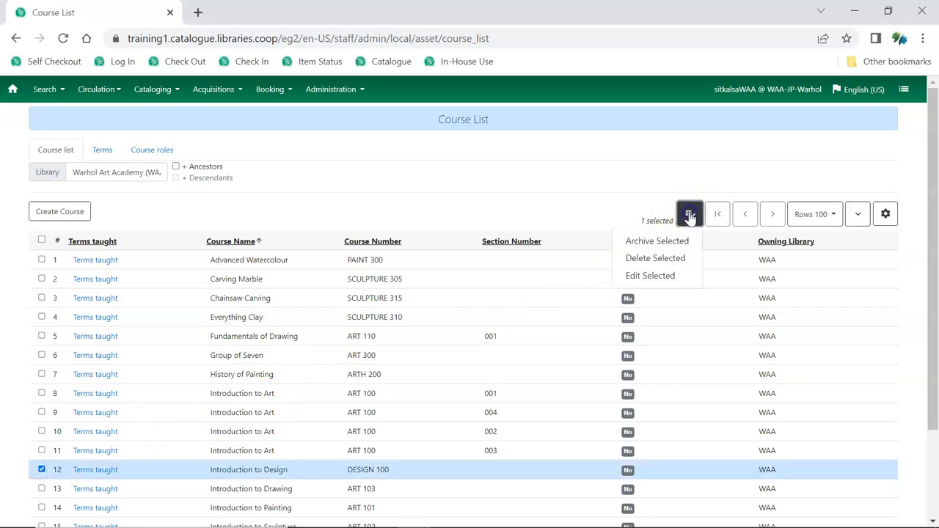
pyautogui.click(660, 281)
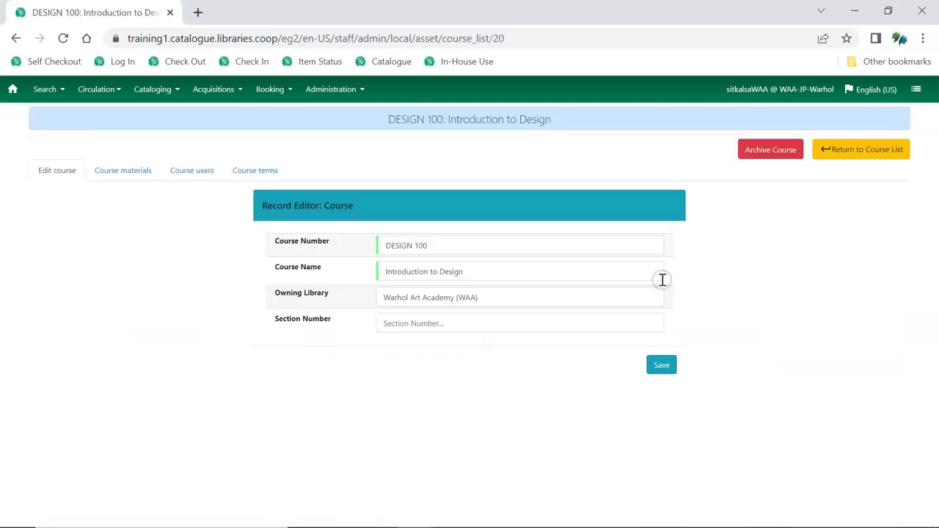
pyautogui.click(268, 173)
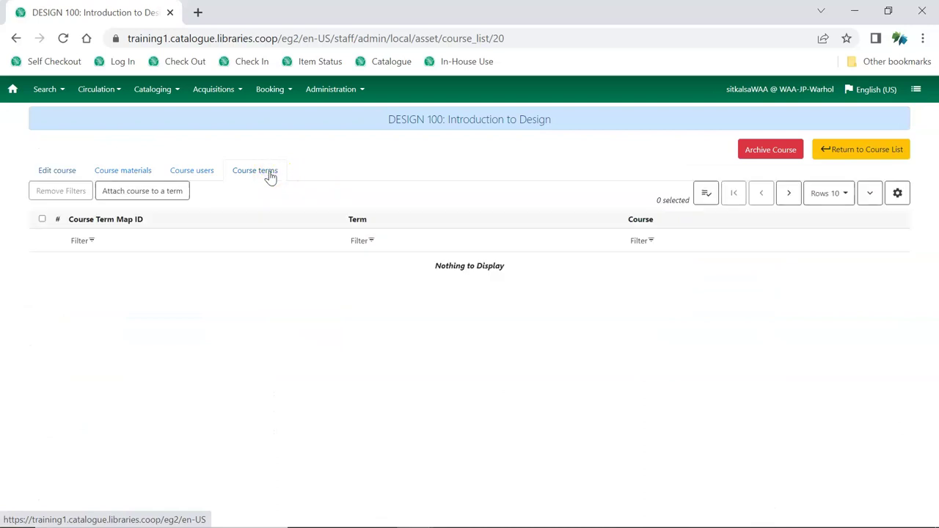
# Step: Attach DESIGN 100 to the Fall 2023 term and save the link
pyautogui.click(162, 196)
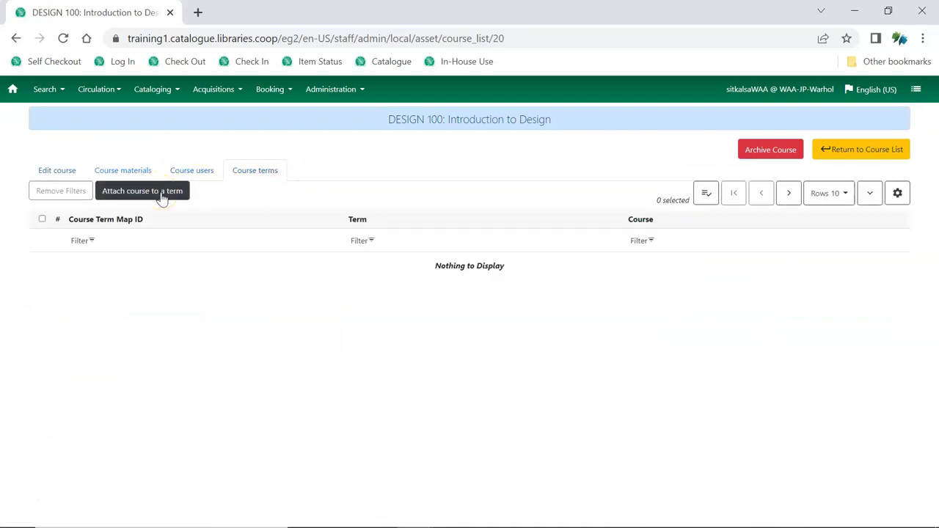
pyautogui.click(163, 196)
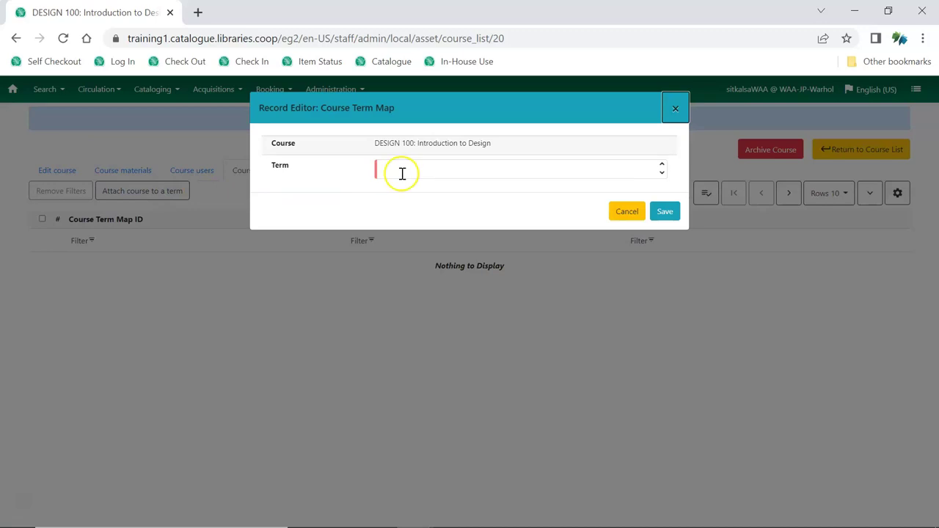
pyautogui.click(434, 171)
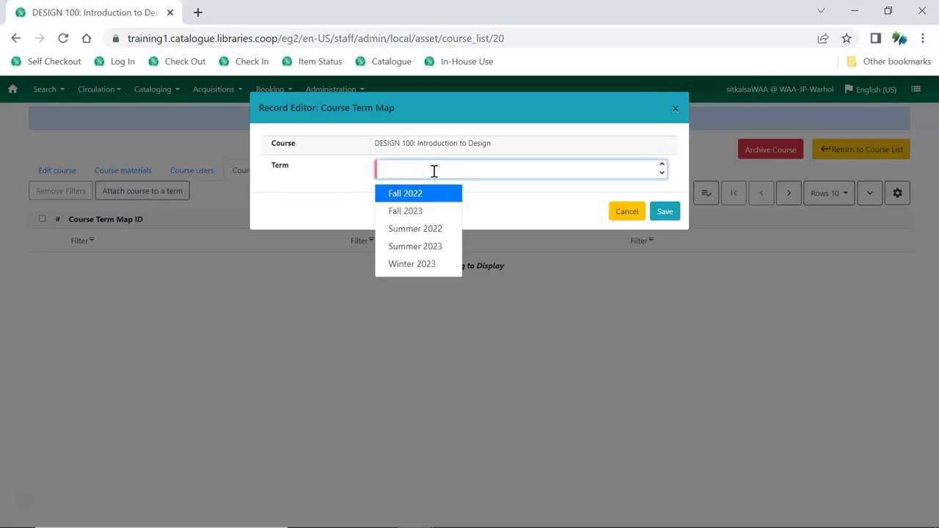
pyautogui.click(430, 211)
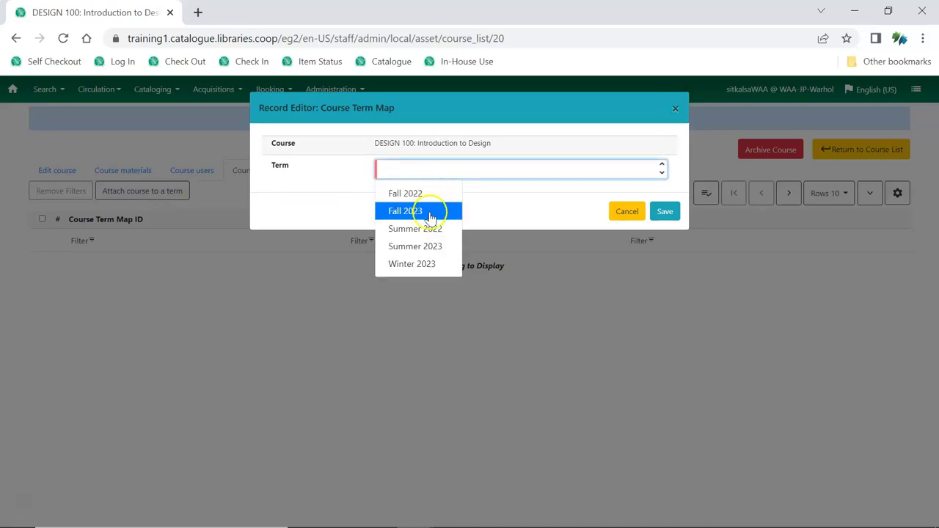
pyautogui.click(665, 213)
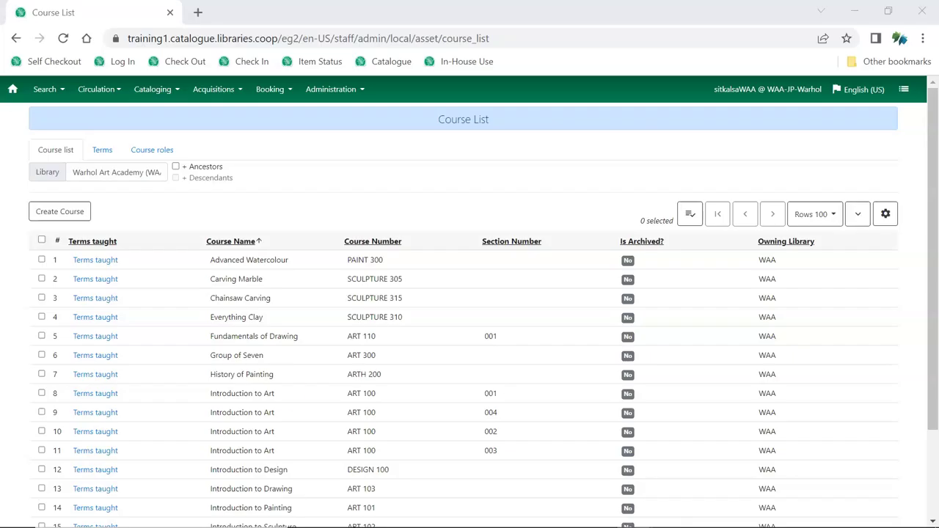
pyautogui.click(283, 395)
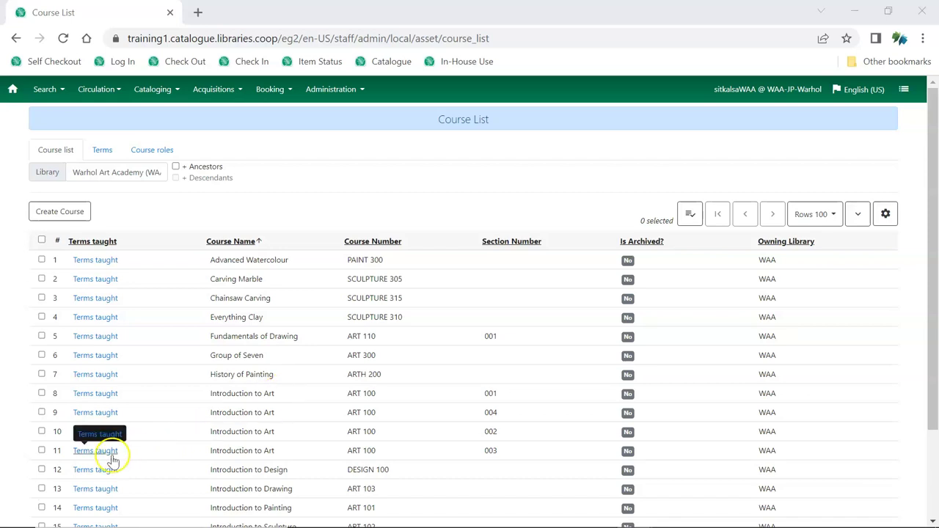
# Step: Edit DESIGN 100 and view its empty Course users tab
pyautogui.click(41, 470)
pyautogui.click(689, 214)
pyautogui.click(661, 283)
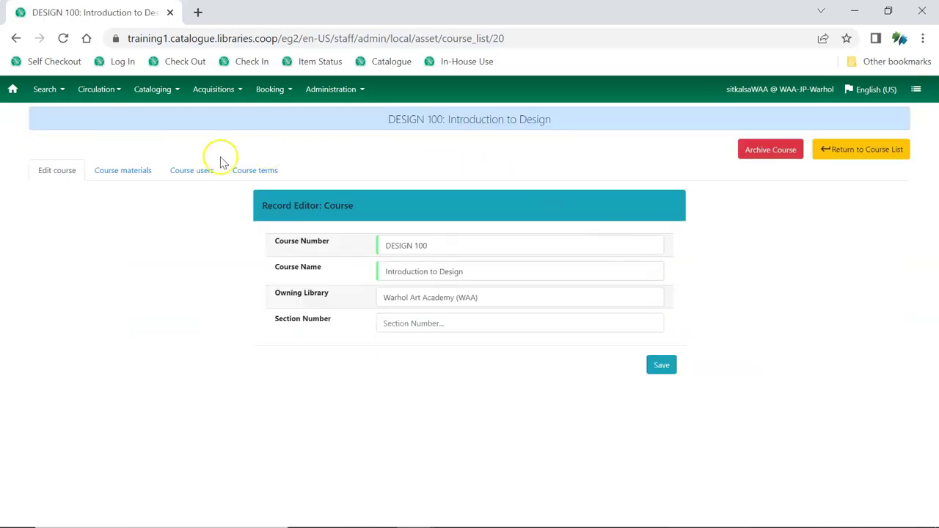
pyautogui.click(200, 174)
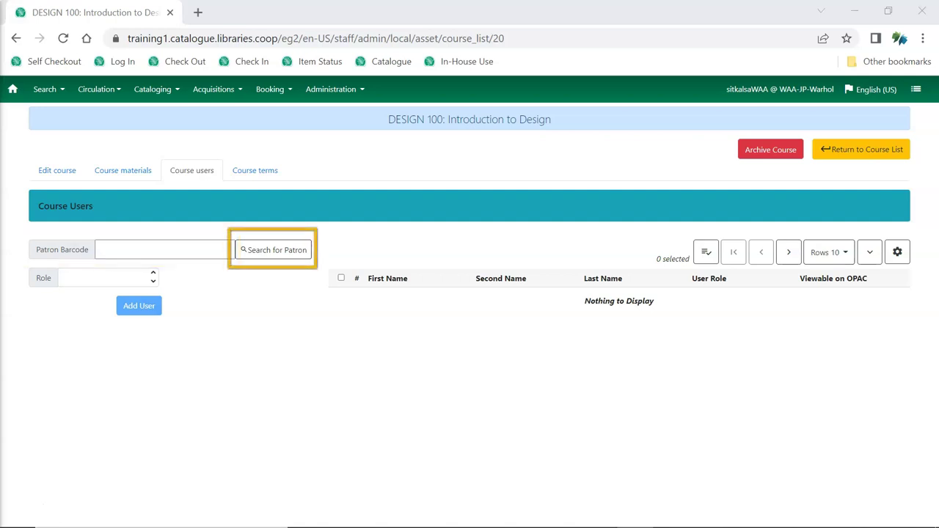
# Step: Add a patron to DESIGN 100 by library barcode with the Instructor role
pyautogui.click(224, 251)
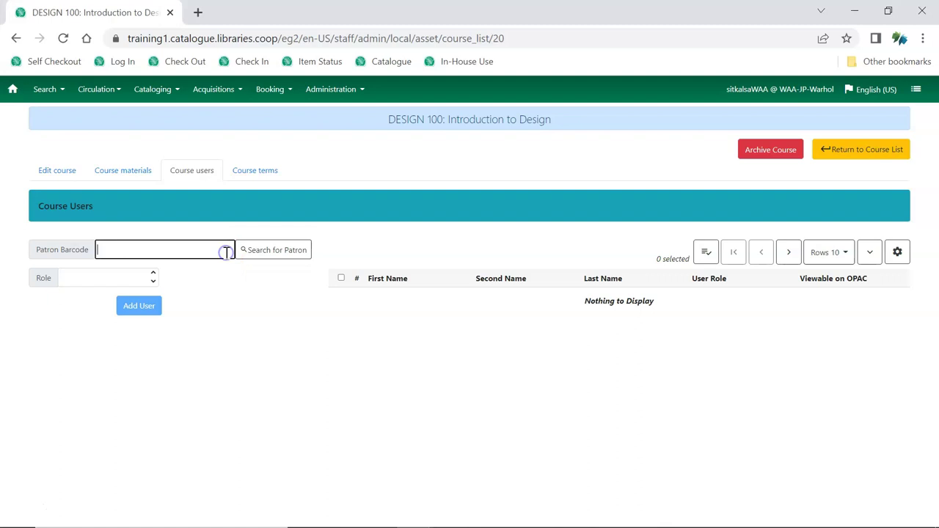
pyautogui.write('23472000875350')
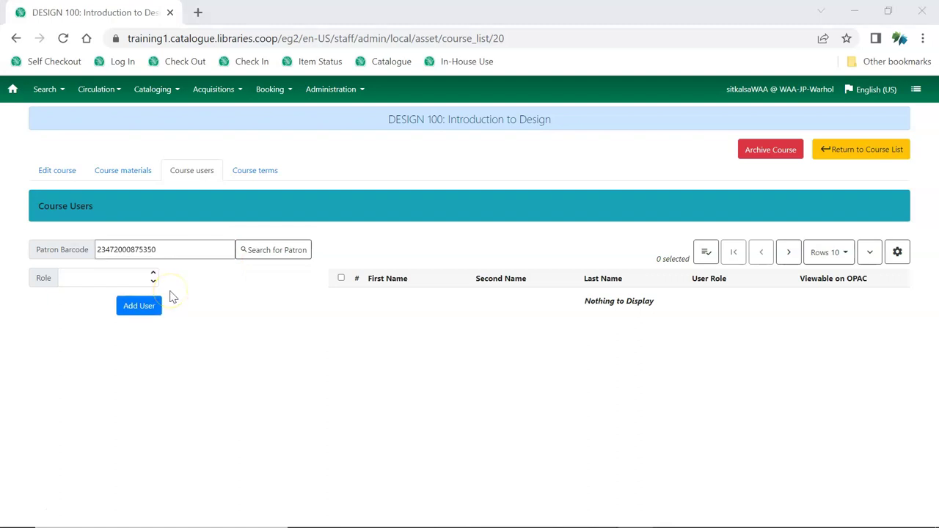
pyautogui.click(134, 284)
pyautogui.write('in')
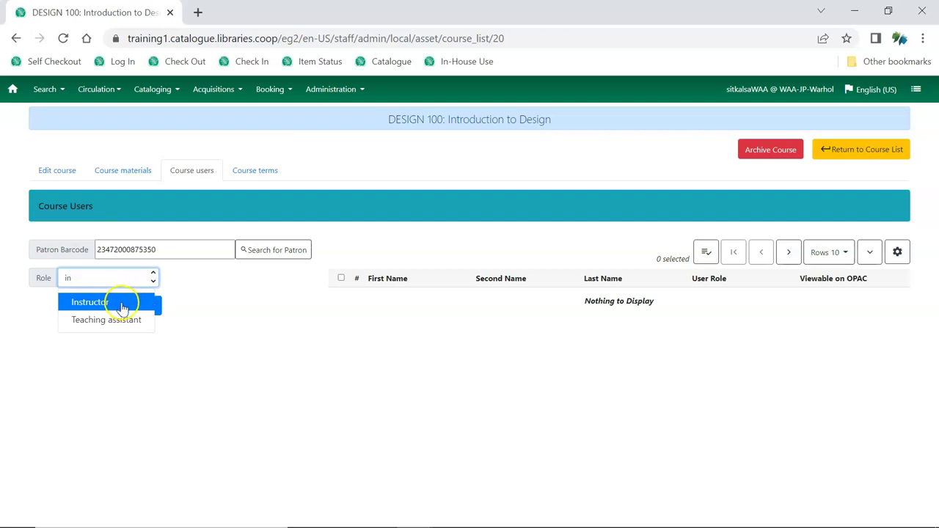
pyautogui.click(123, 305)
pyautogui.click(140, 309)
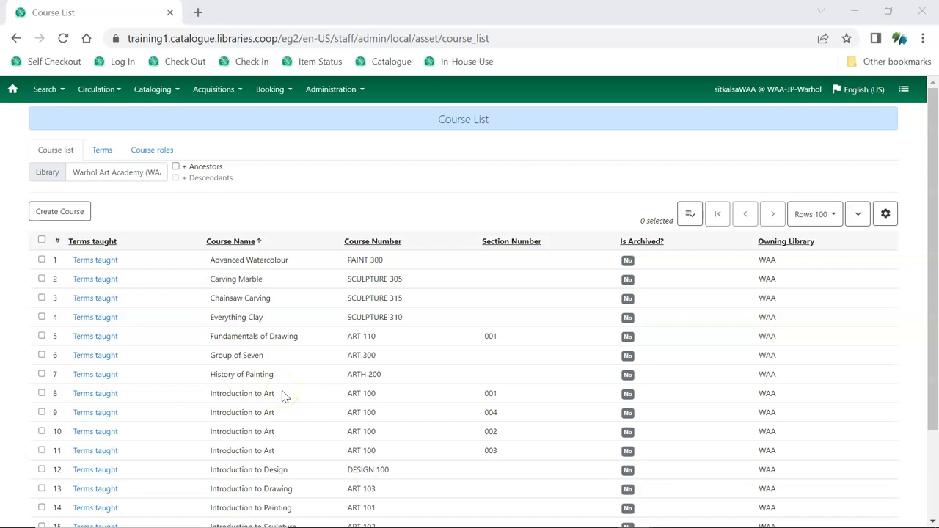
# Step: Edit DESIGN 100 and view its empty Course materials tab
pyautogui.click(41, 470)
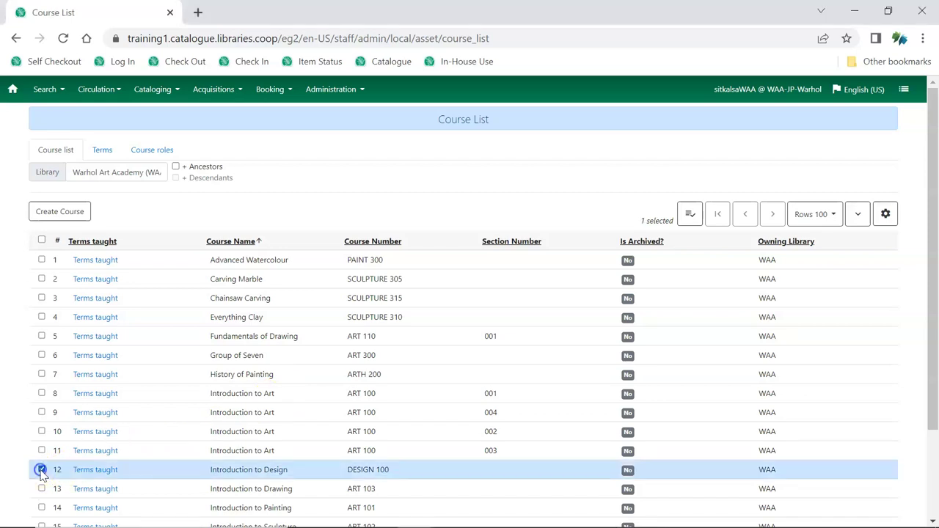
pyautogui.click(690, 214)
pyautogui.click(661, 282)
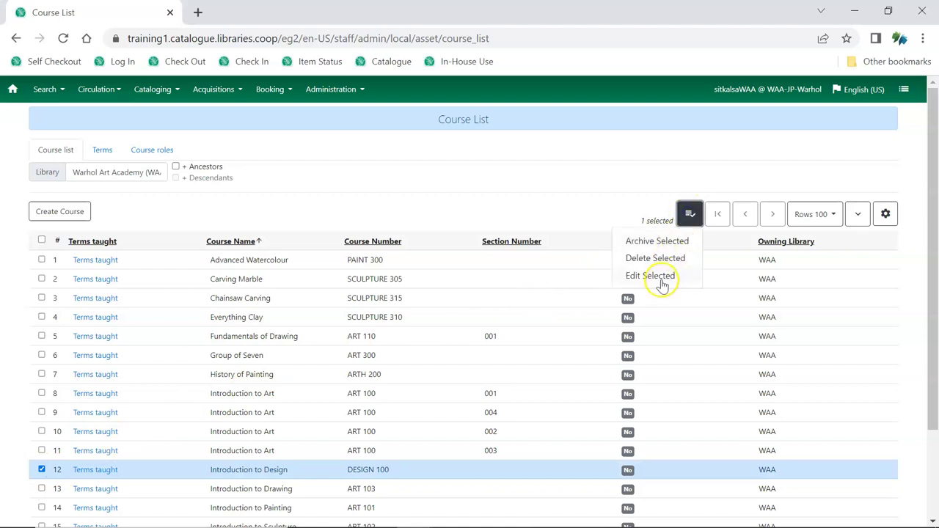
pyautogui.click(209, 291)
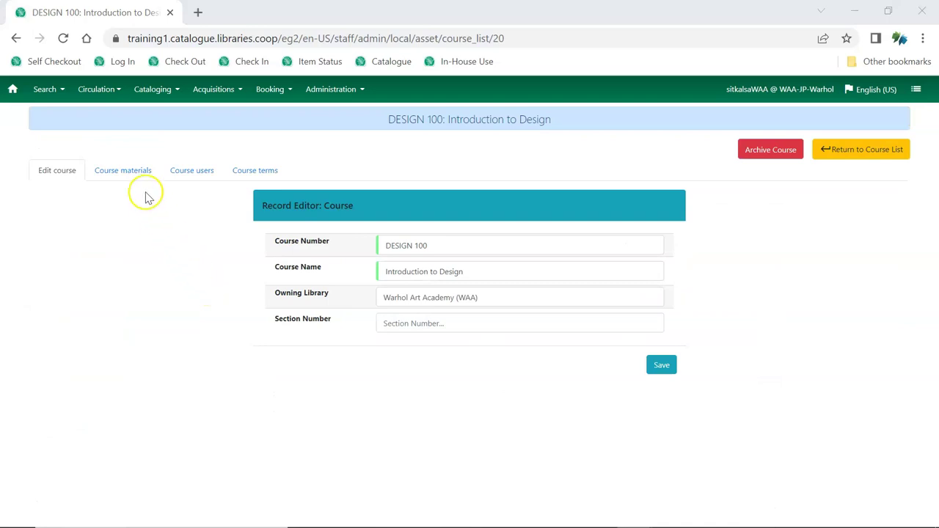
pyautogui.click(127, 171)
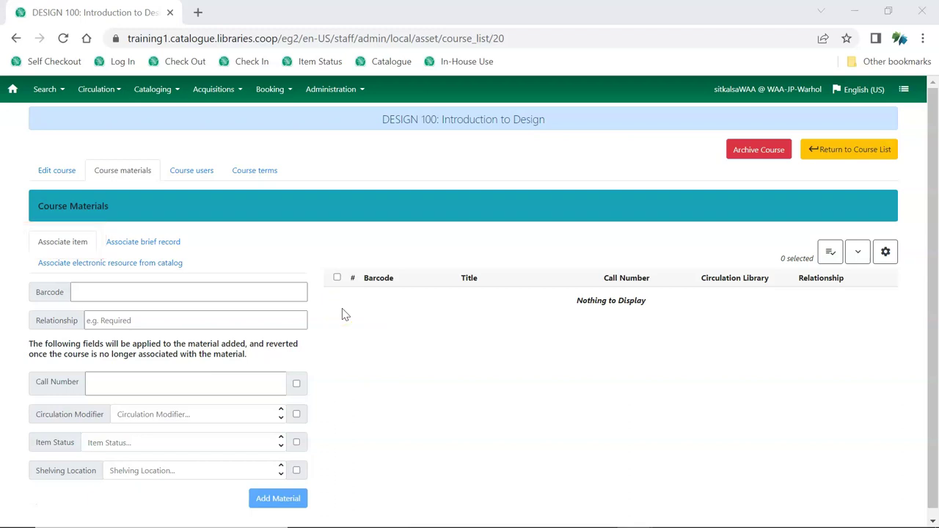
# Step: Attach item 30072391 as Required material with call number RESERVE, Reserves status and Reserve Books location
pyautogui.click(300, 296)
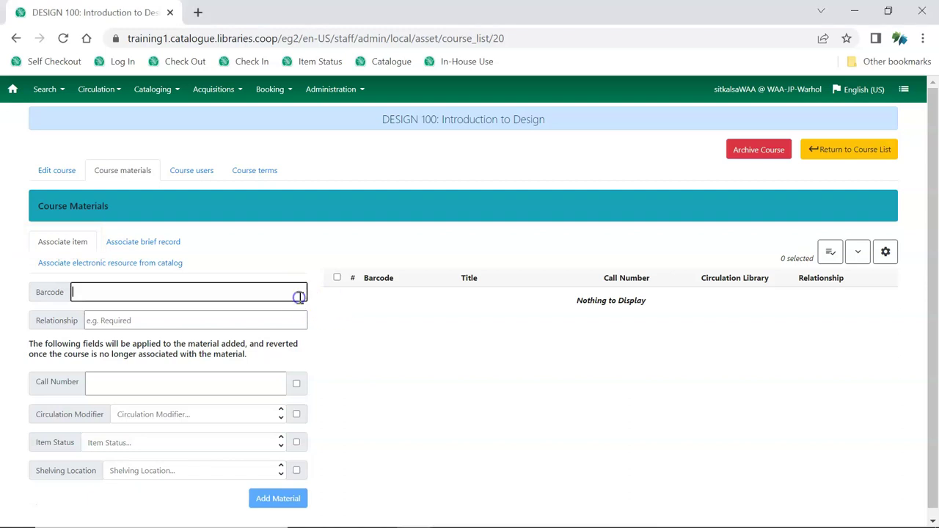
pyautogui.write('30072391')
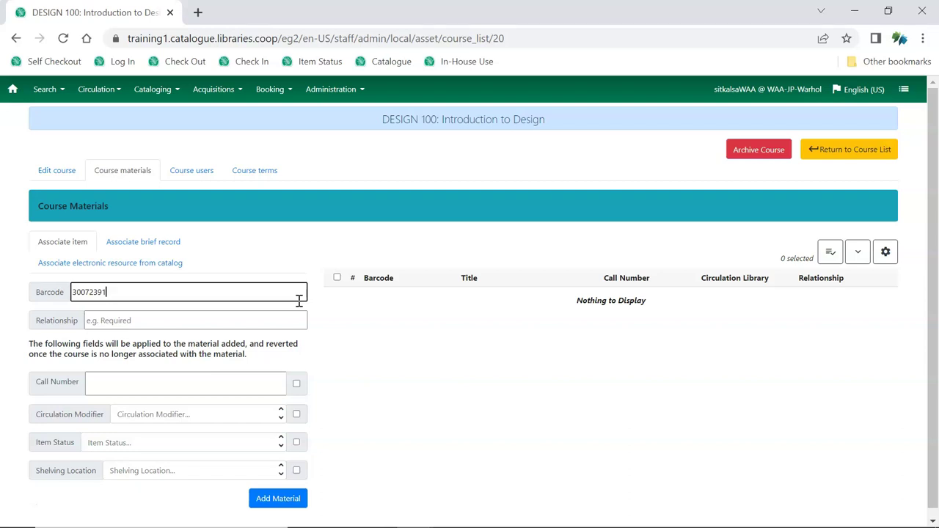
pyautogui.click(290, 316)
pyautogui.write('Required')
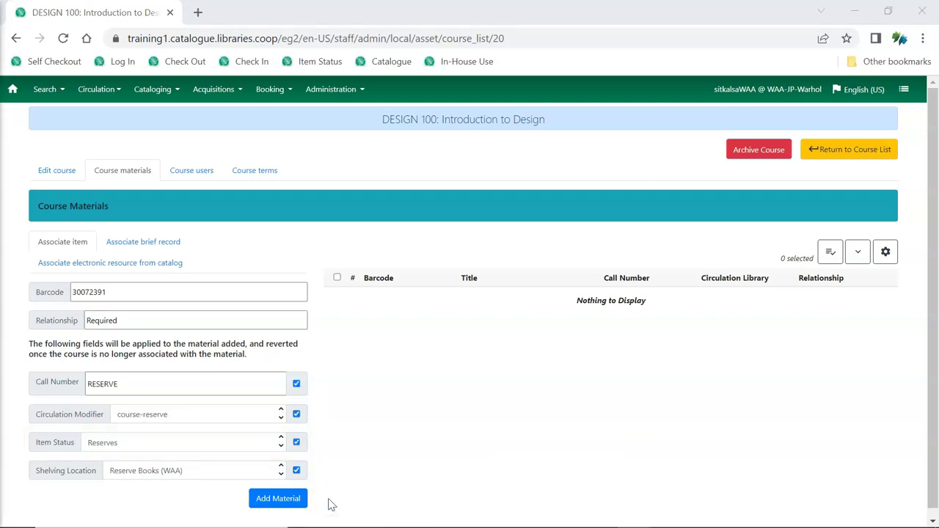
pyautogui.click(298, 501)
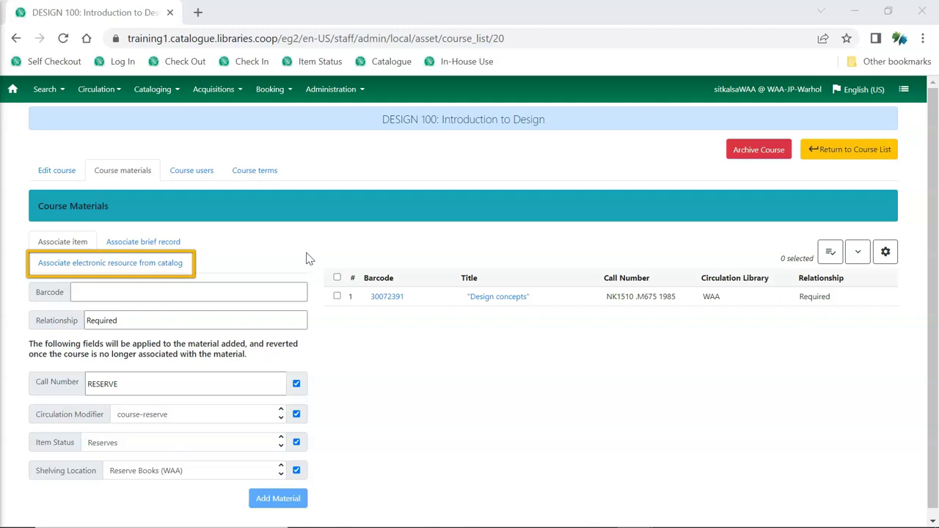
# Step: Switch to associating an electronic resource from the catalog
pyautogui.click(170, 270)
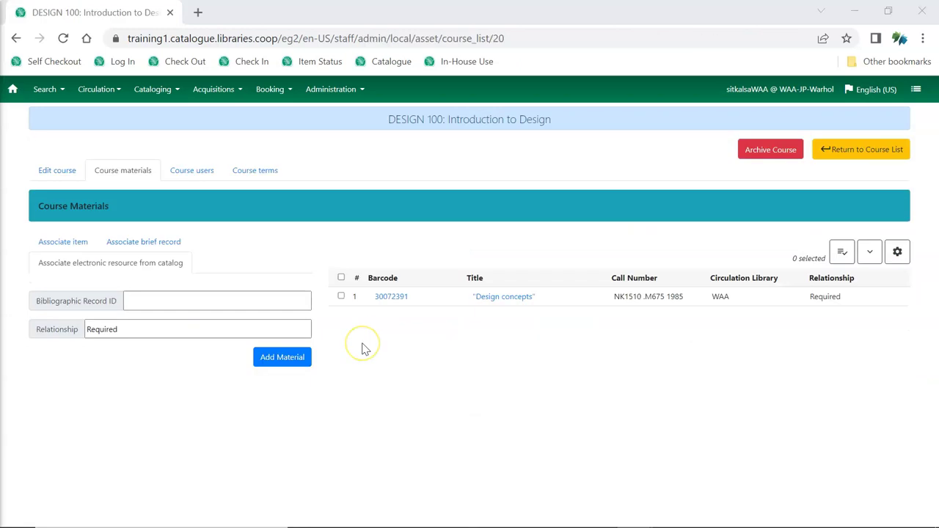
# Step: Attach catalogue record 51865, "Design", to DESIGN 100 as Optional material
pyautogui.click(308, 304)
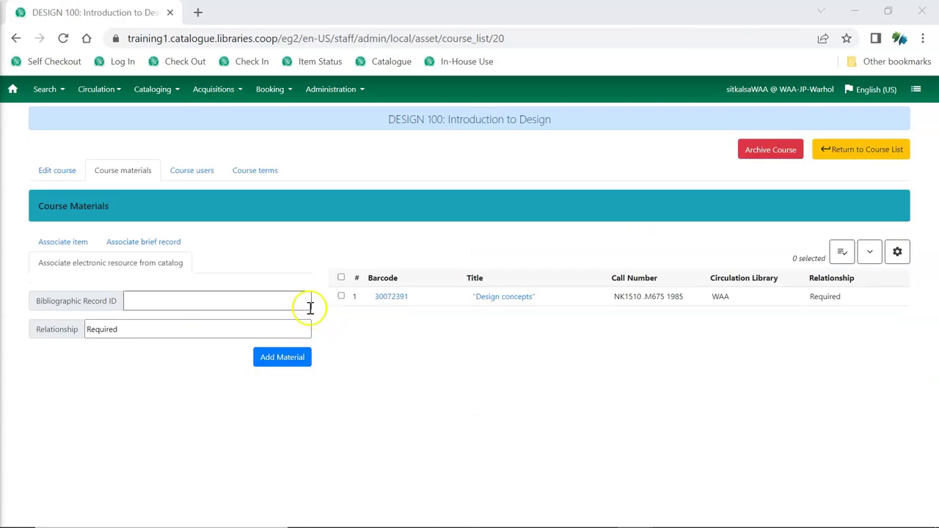
pyautogui.write('51865')
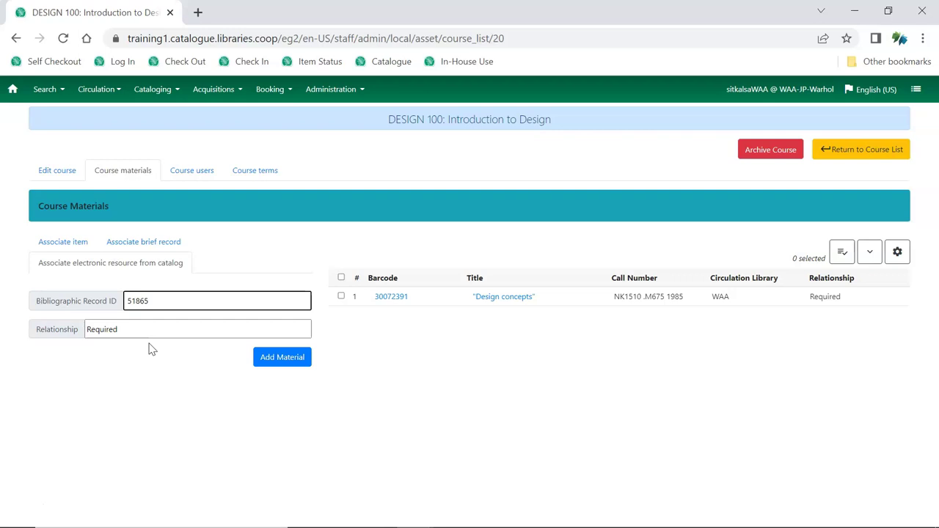
pyautogui.click(135, 330)
pyautogui.hotkey('ctrl', 'a')
pyautogui.write('Optio')
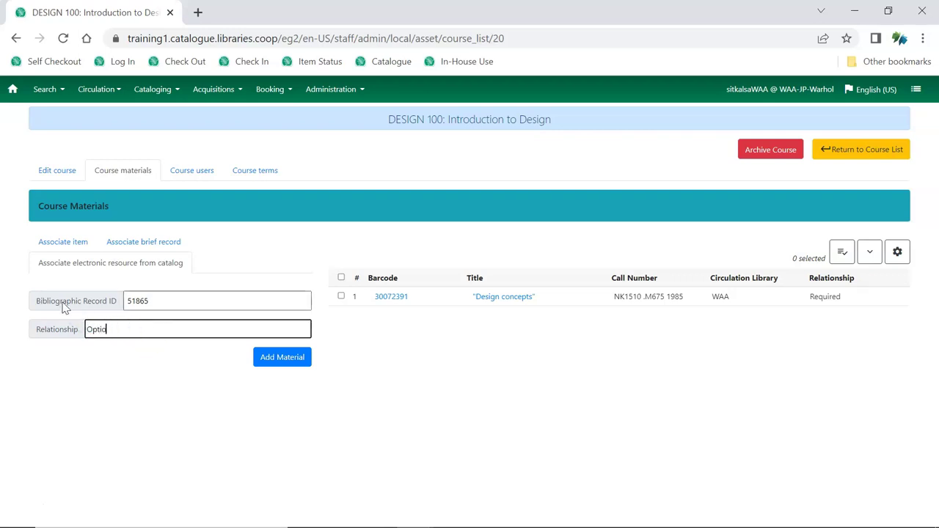
pyautogui.write('nal')
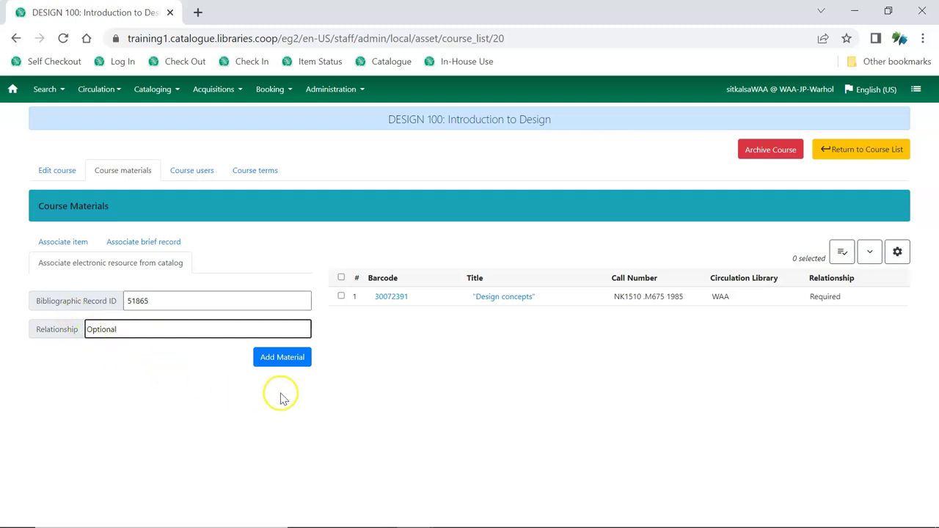
pyautogui.click(301, 363)
pyautogui.click(446, 441)
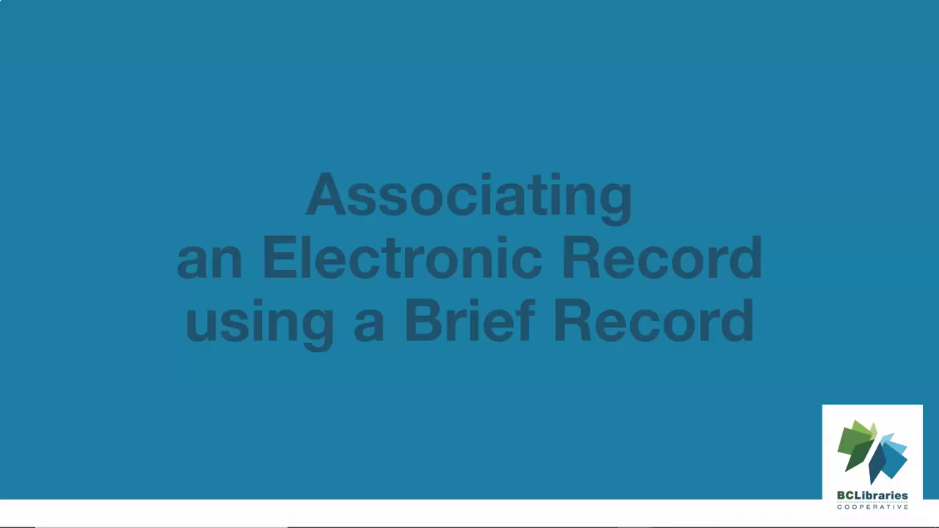
pyautogui.click(258, 251)
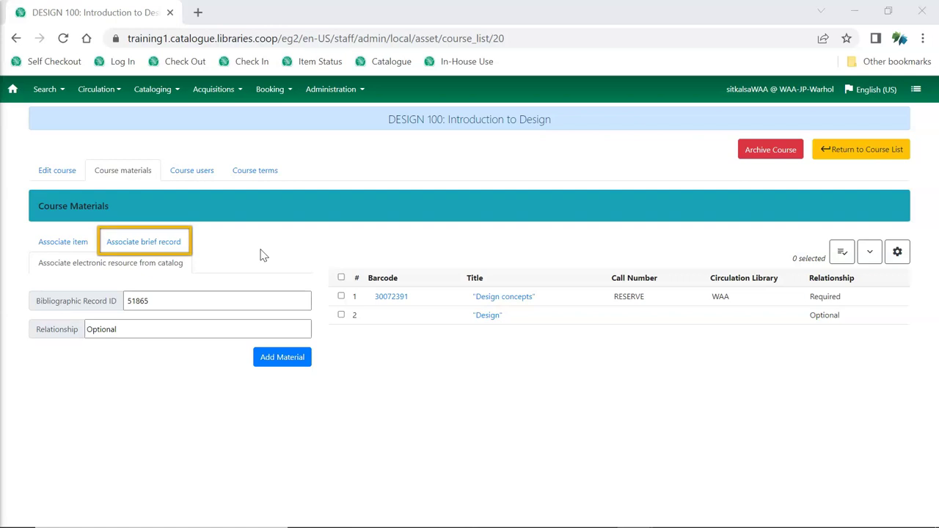
# Step: Add a Required online brief record for "Graphic Design and Print Production" with title, web address and link text
pyautogui.click(175, 243)
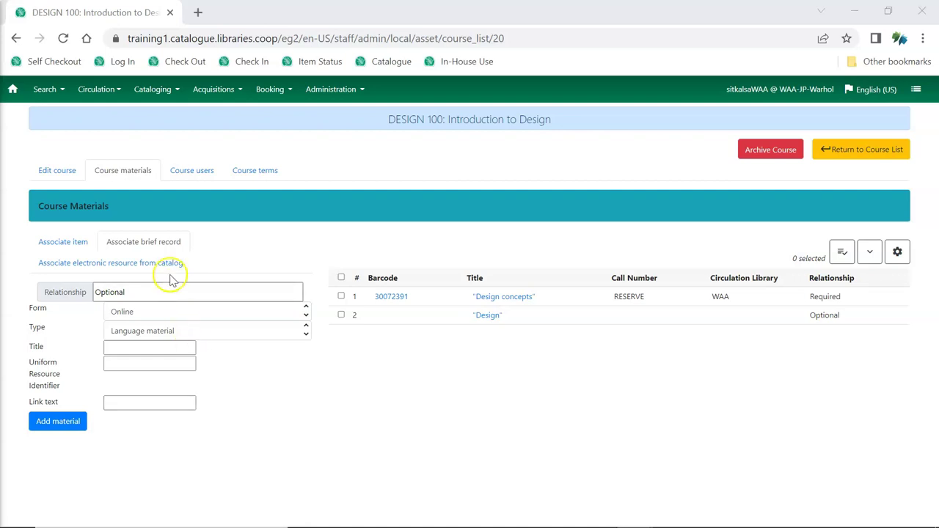
pyautogui.moveTo(163, 291); pyautogui.dragTo(63, 292)
pyautogui.write('Required')
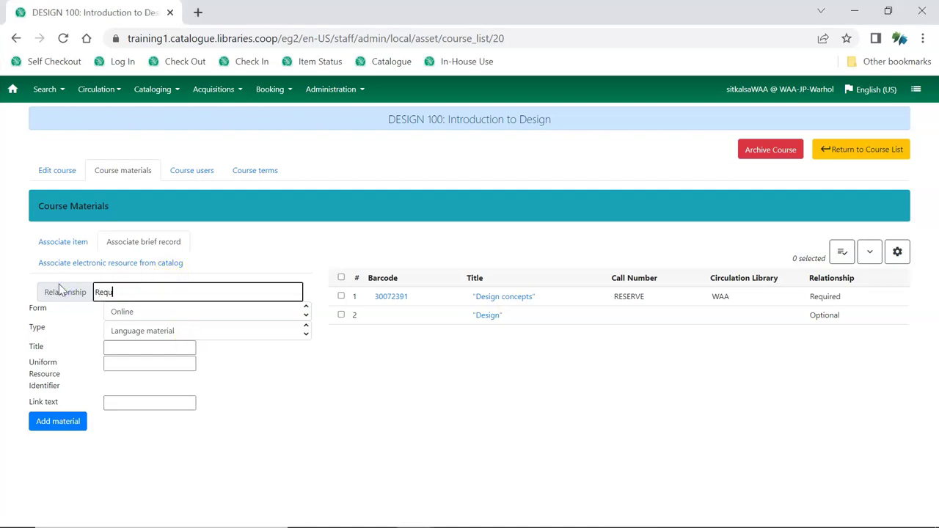
pyautogui.click(85, 327)
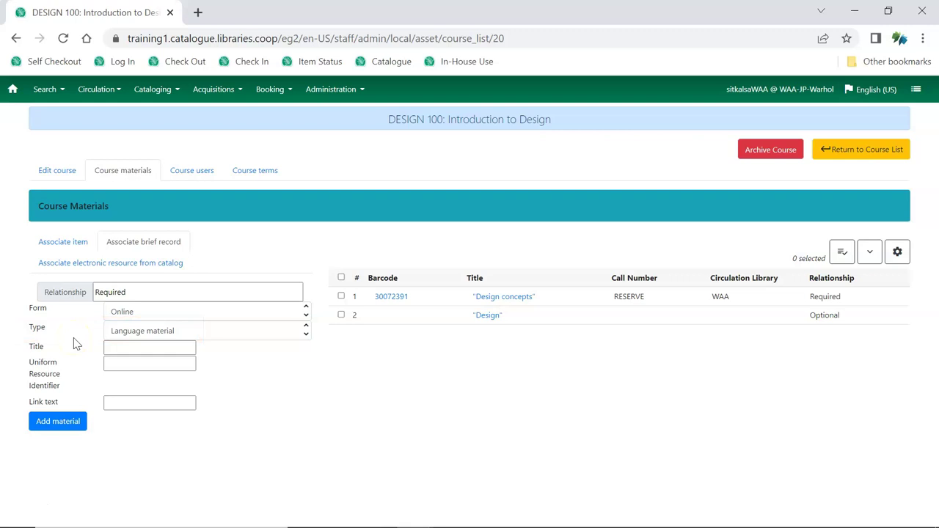
pyautogui.write('Graphic Design and Print')
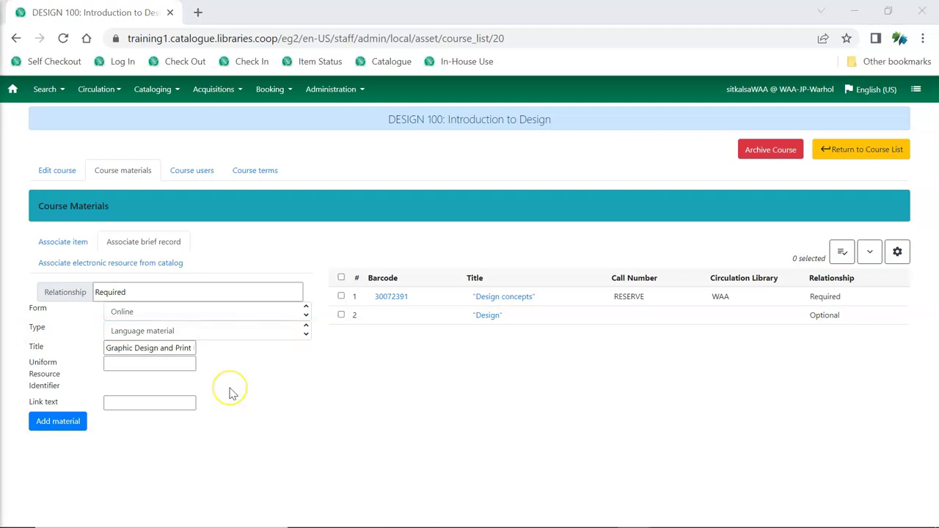
pyautogui.click(189, 367)
pyautogui.hotkey('ctrl', 'v')
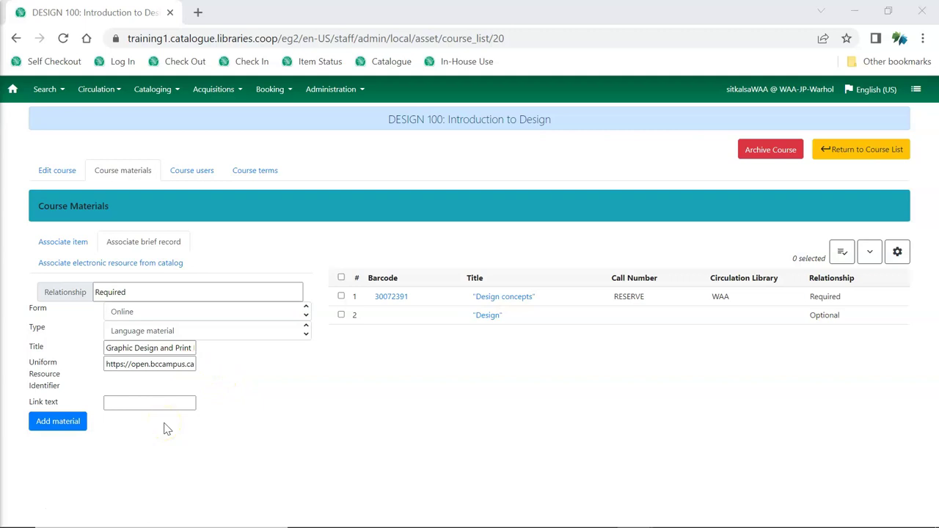
pyautogui.click(159, 405)
pyautogui.hotkey('ctrl', 'v')
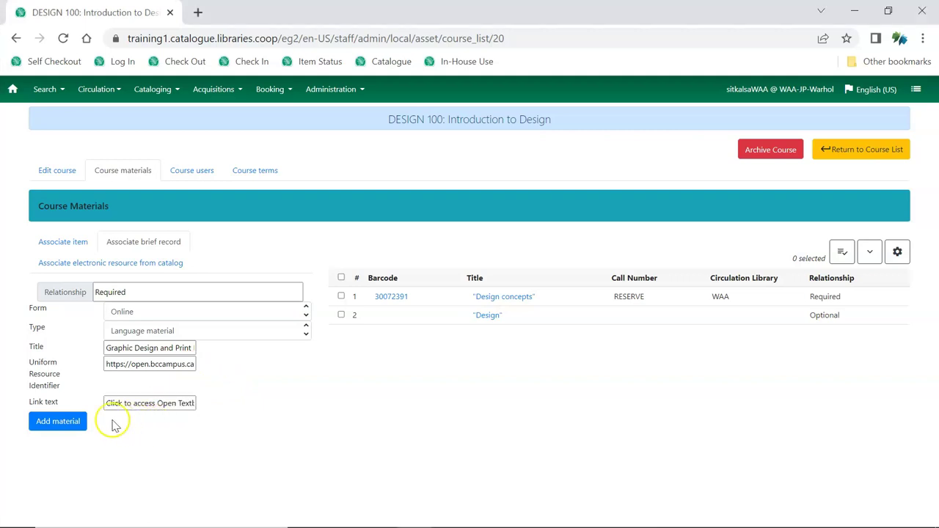
pyautogui.click(58, 422)
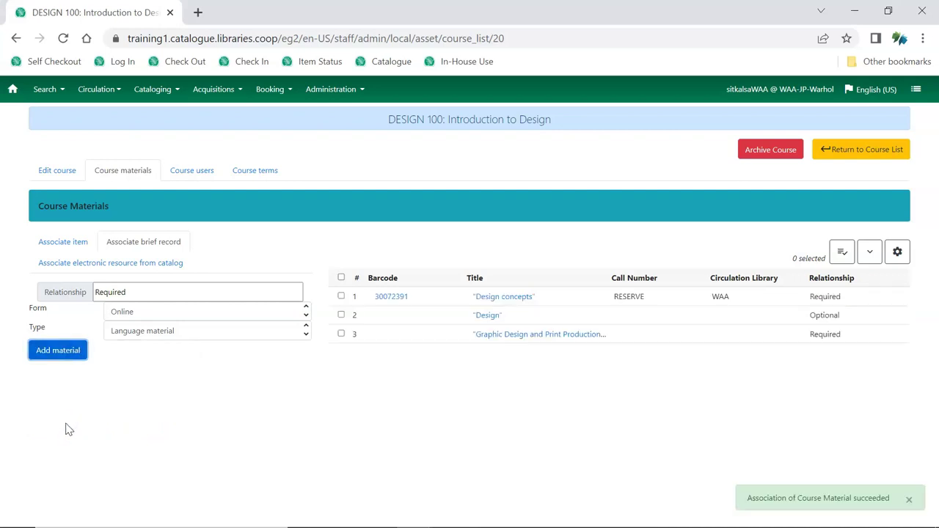
# Step: Reload the DESIGN 100 course page and check that Course Materials still lists all three materials
pyautogui.click(103, 451)
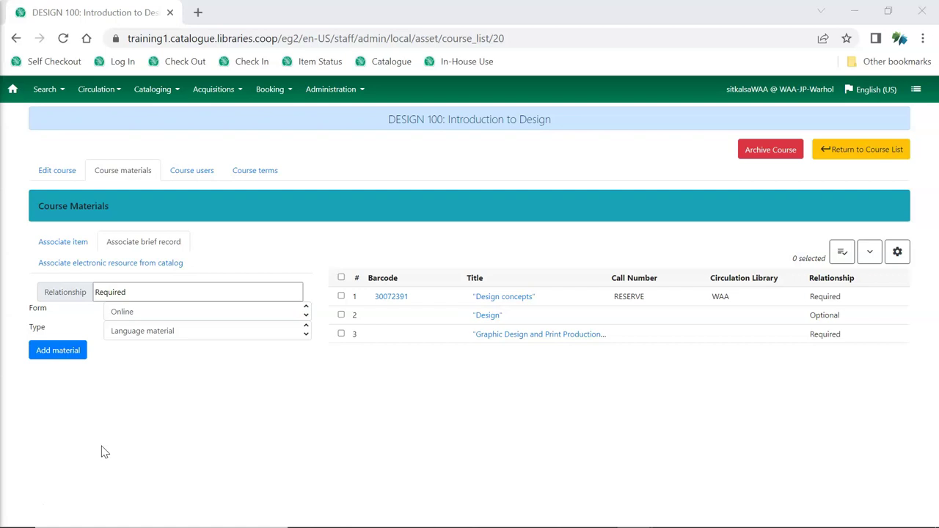
pyautogui.click(63, 38)
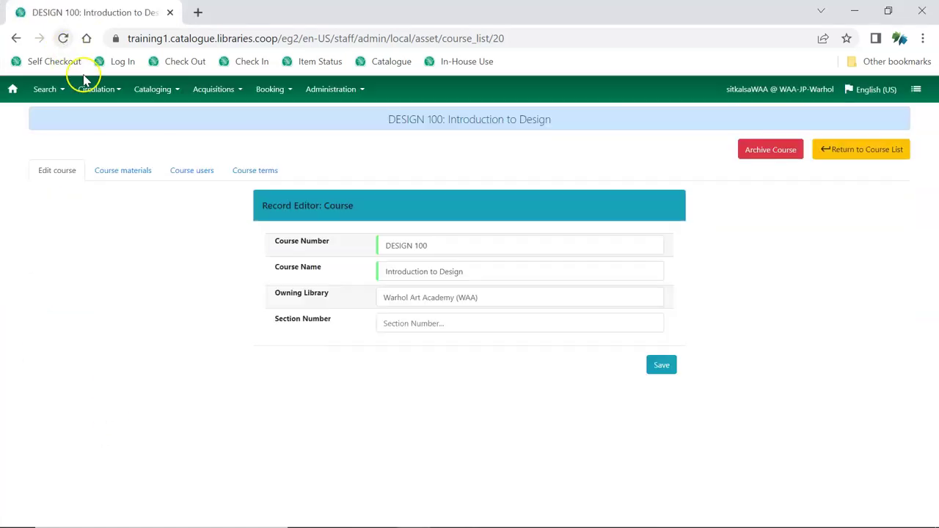
pyautogui.click(132, 171)
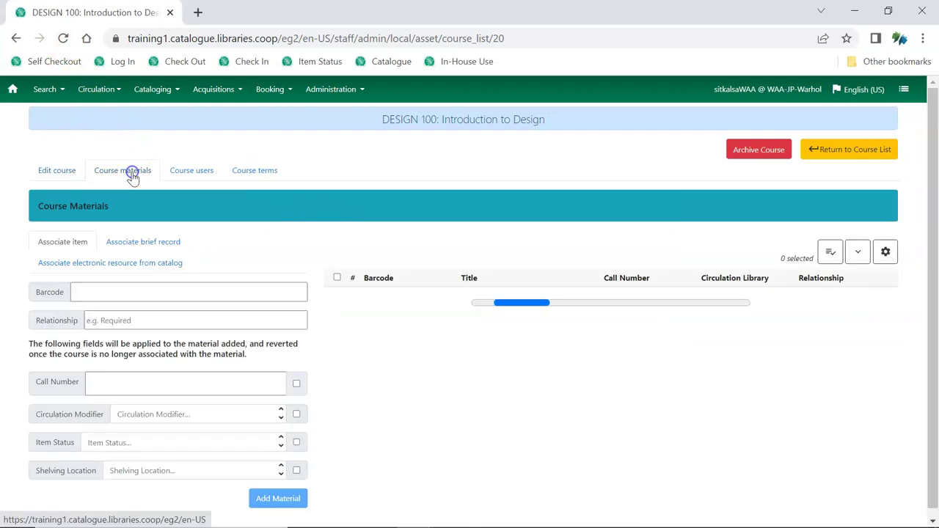
pyautogui.click(151, 246)
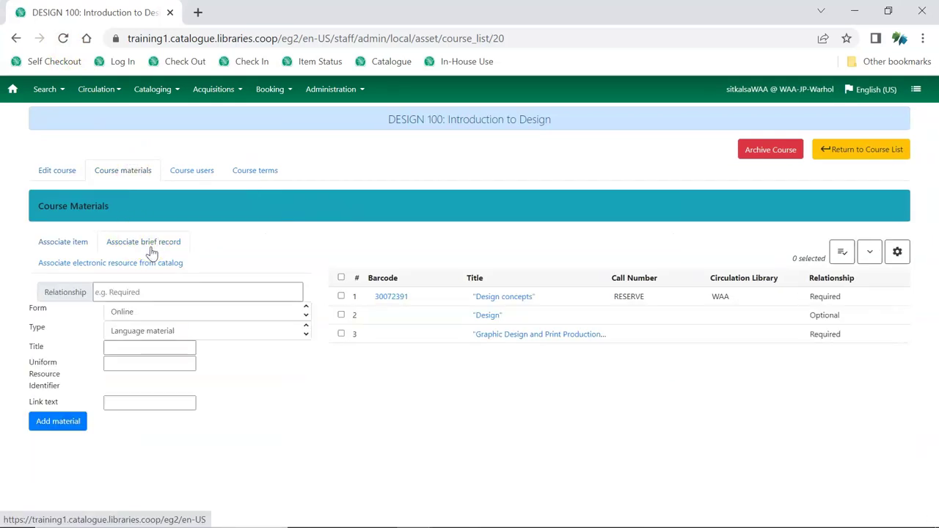